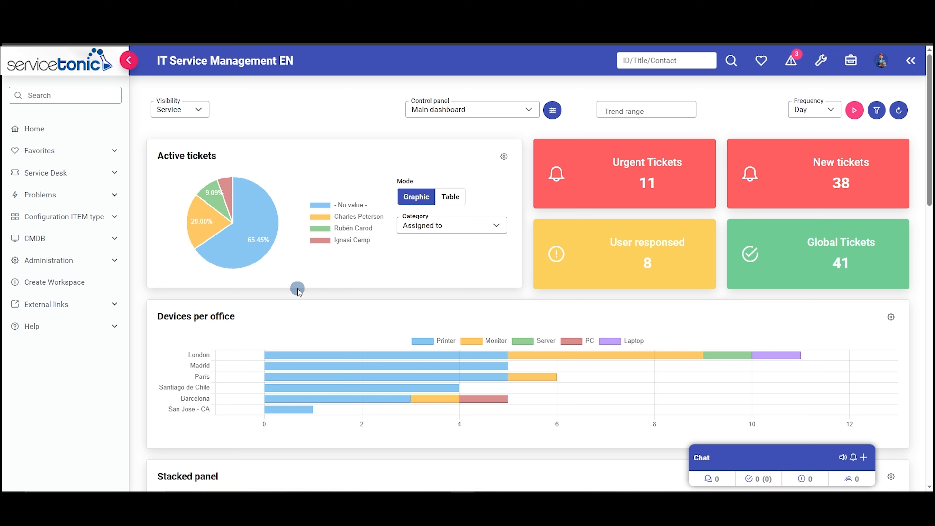
# - Open the control panel settings in the service administration
pyautogui.click(86, 260)
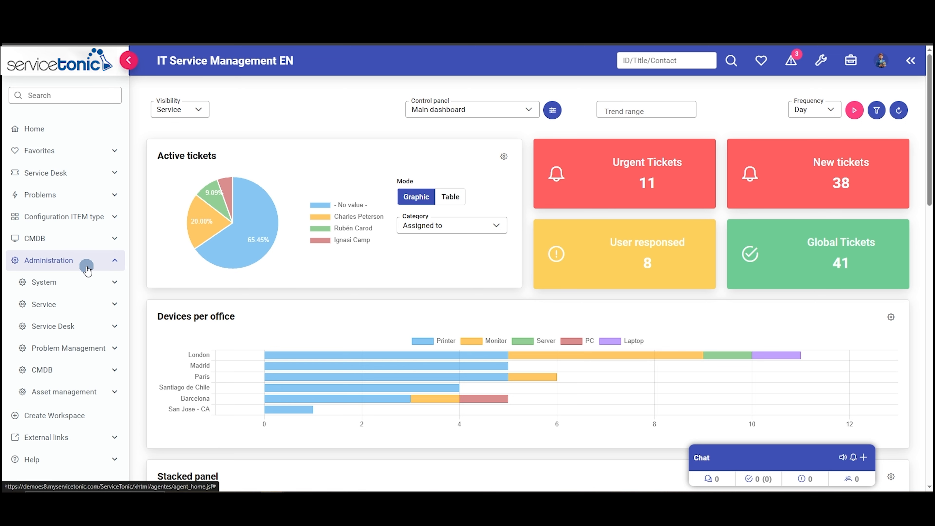
pyautogui.click(81, 304)
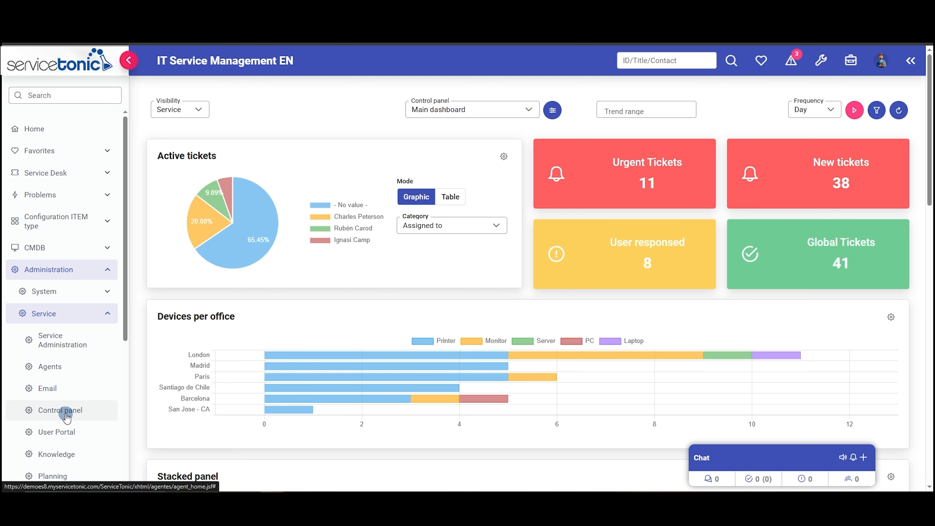
pyautogui.click(66, 412)
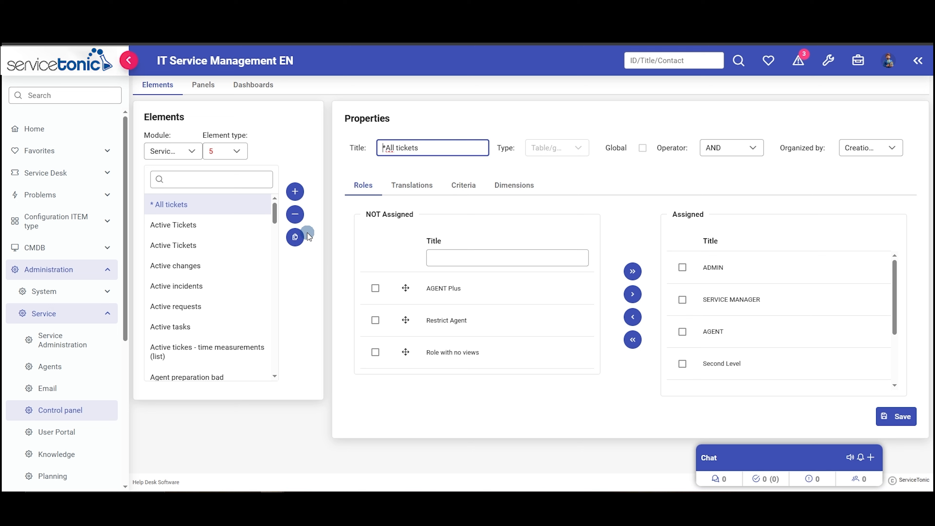
# - Start a new control panel element and set its type to Totals
pyautogui.click(294, 192)
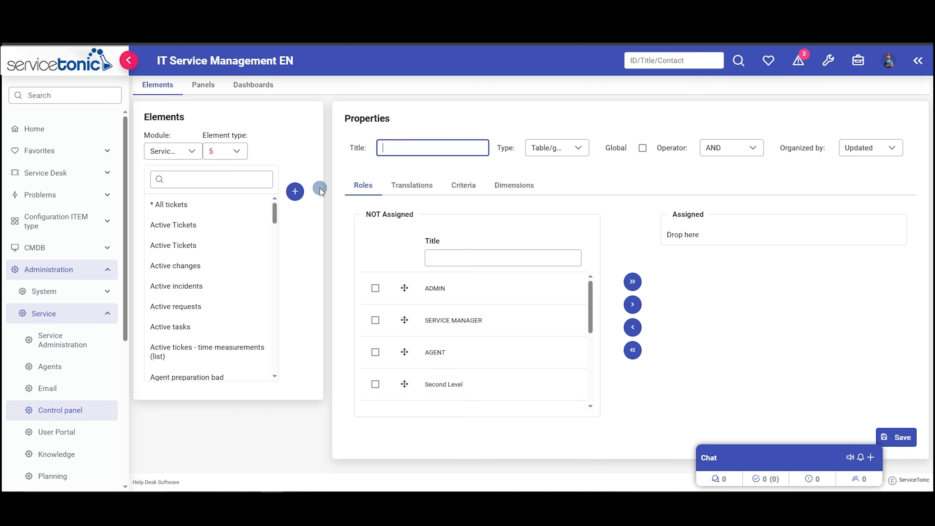
pyautogui.click(578, 149)
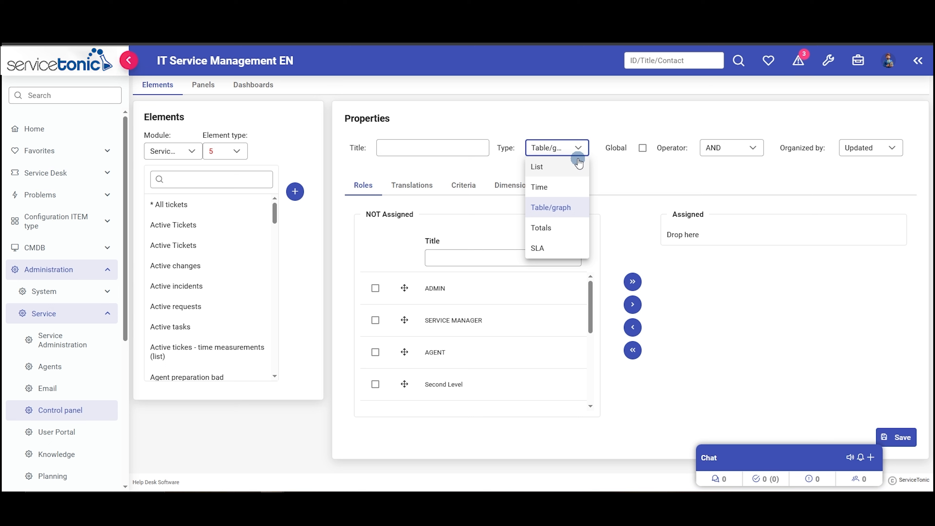
pyautogui.click(555, 227)
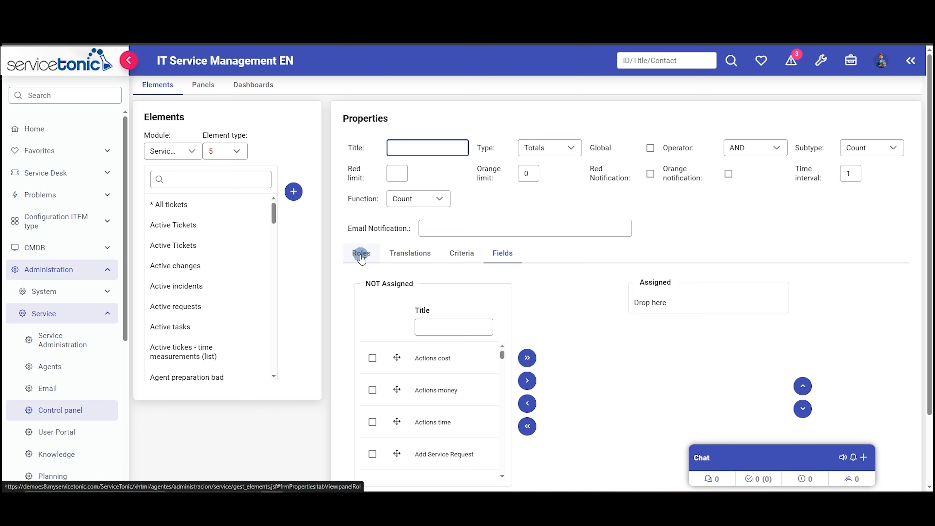
# - Examine the new element's translations, selection criteria and assignable fields
pyautogui.click(419, 254)
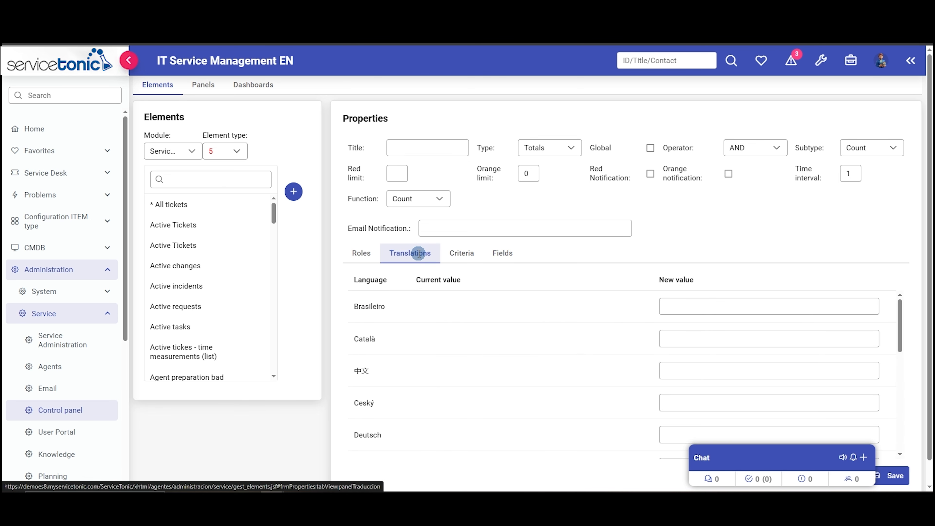
pyautogui.click(464, 254)
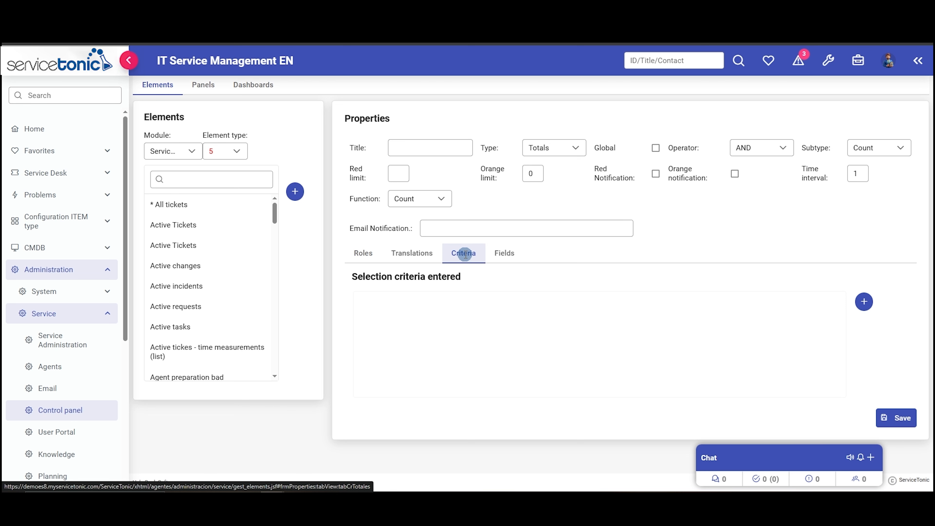
pyautogui.click(503, 254)
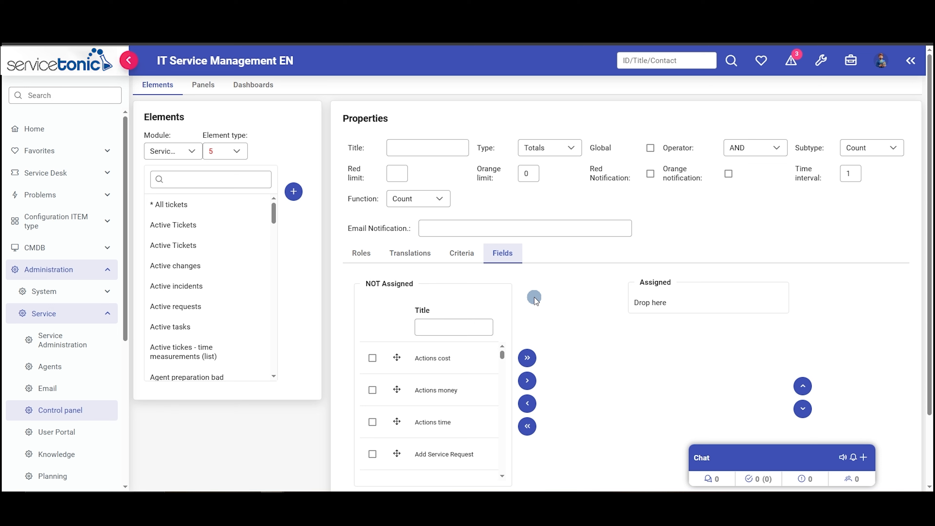
# - Assign the Actions money field to the new Totals element and switch the field list from Service Desk to Contact
pyautogui.click(397, 390)
pyautogui.moveTo(397, 390); pyautogui.dragTo(677, 302)
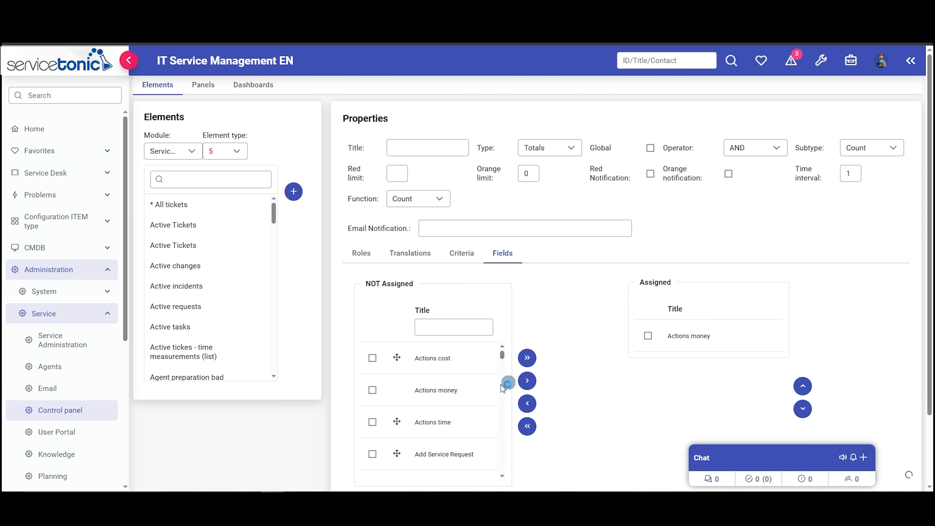
pyautogui.scroll(-4, 460, 424)
pyautogui.scroll(-1, 523, 428)
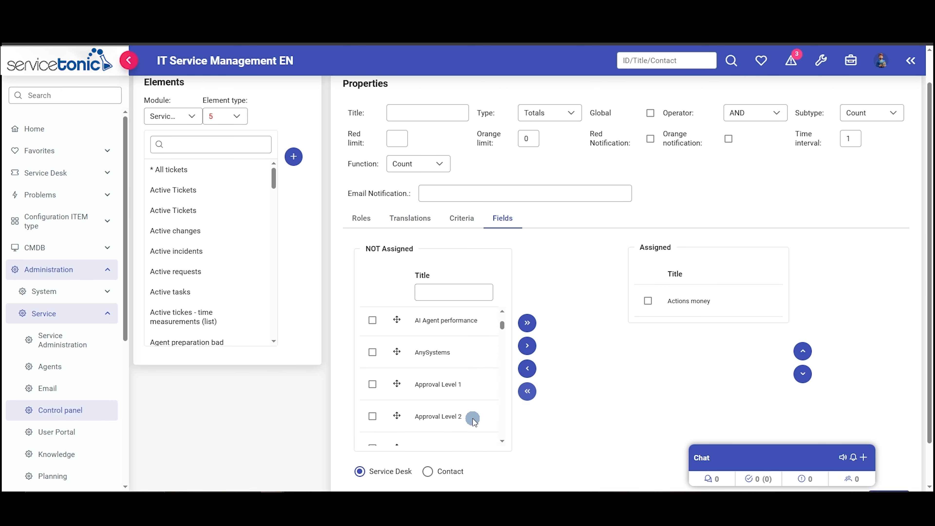
pyautogui.click(427, 471)
pyautogui.scroll(1, 561, 392)
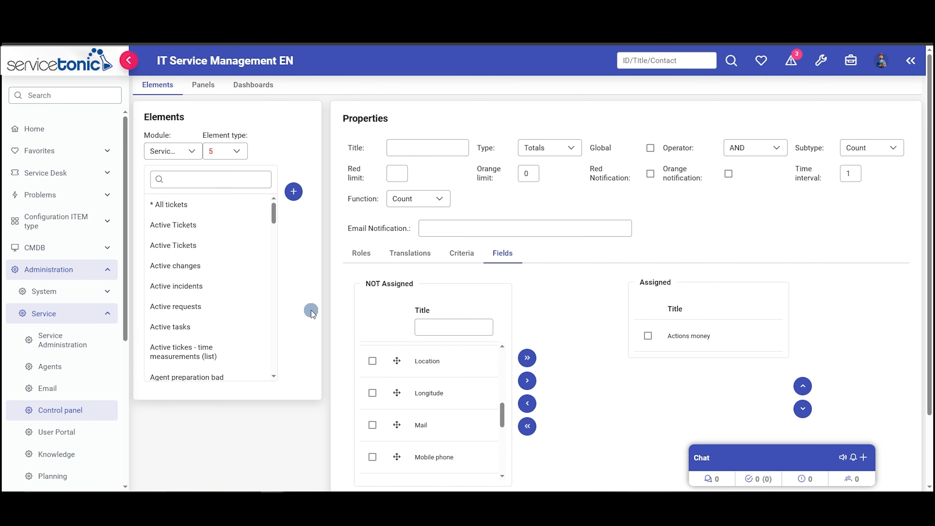
# - Start a new panel and review its available types and role assignment options
pyautogui.click(203, 86)
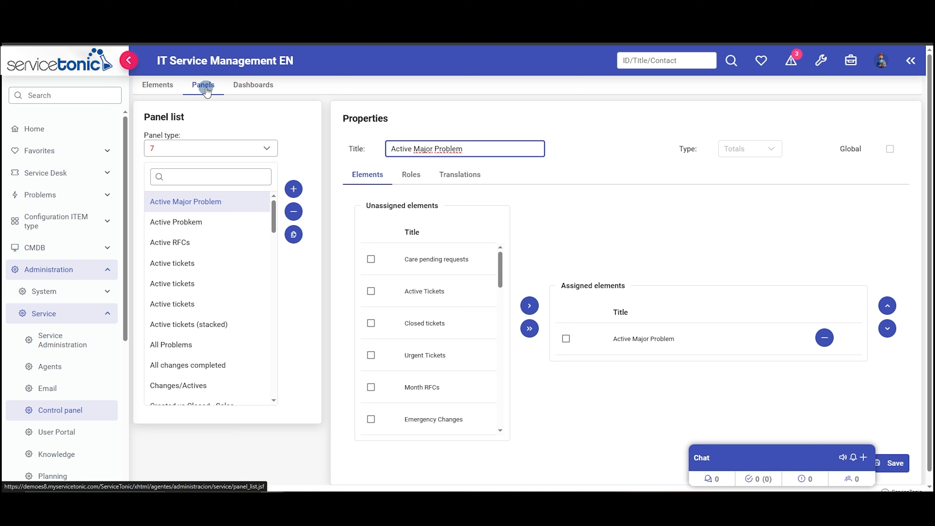
pyautogui.click(296, 191)
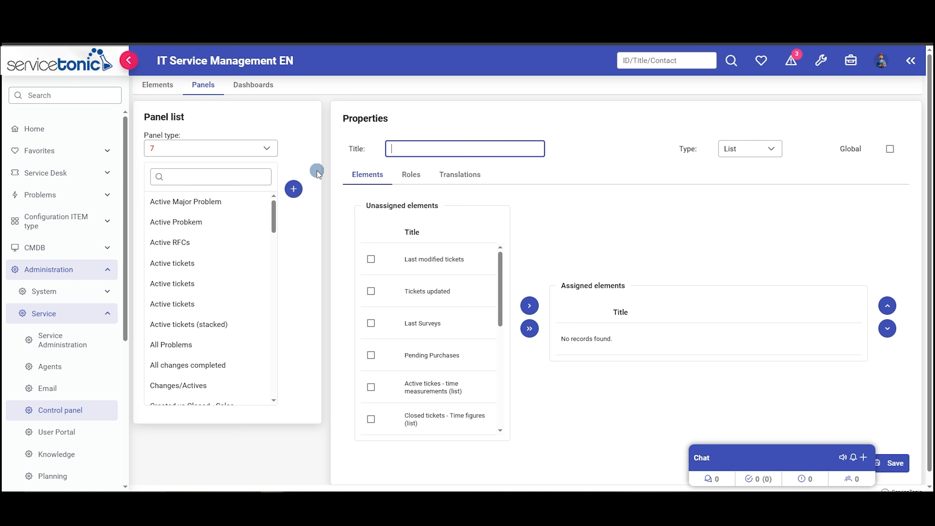
pyautogui.click(765, 153)
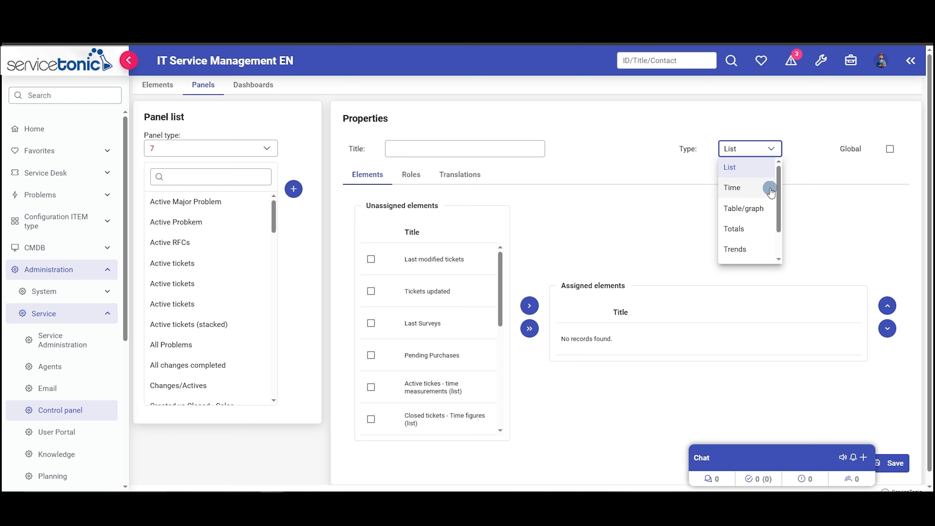
pyautogui.scroll(-1, 770, 189)
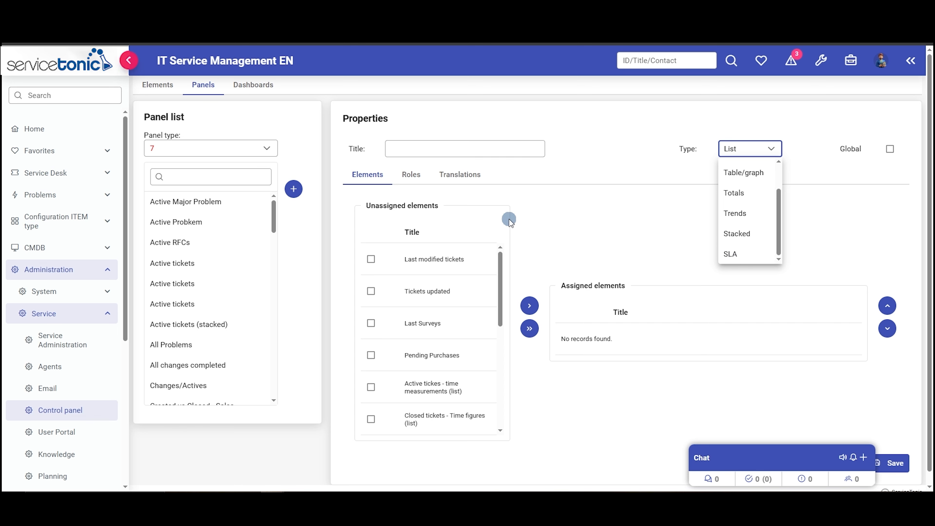
pyautogui.click(444, 177)
pyautogui.click(417, 180)
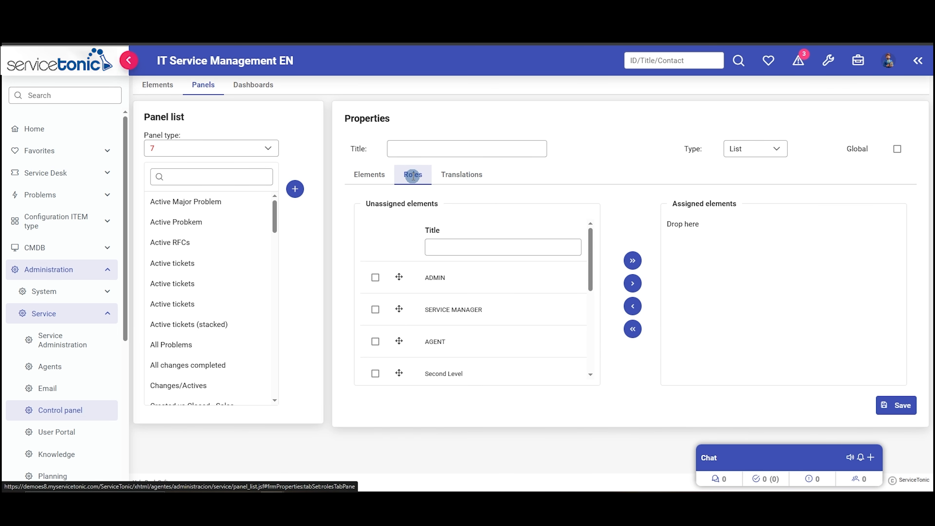
# - Mark the new panel as global and display the services it can be assigned to
pyautogui.click(370, 175)
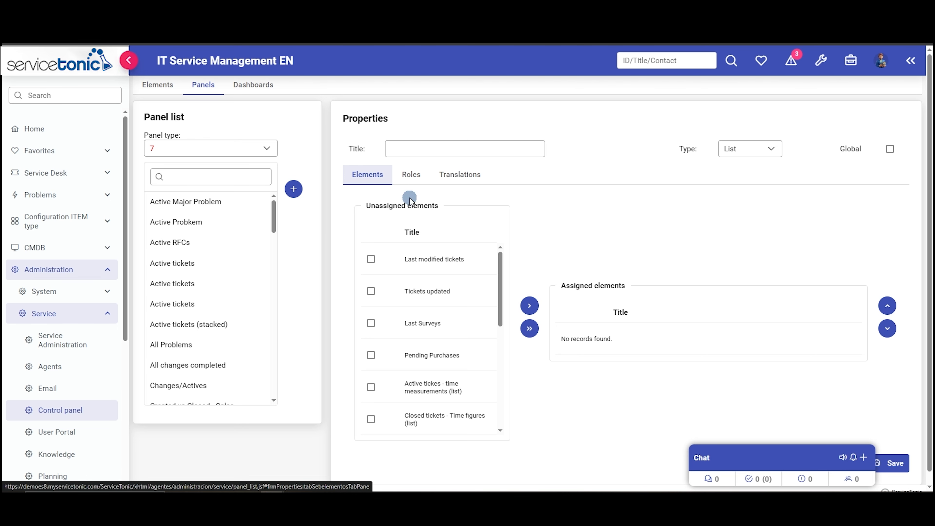
pyautogui.click(889, 148)
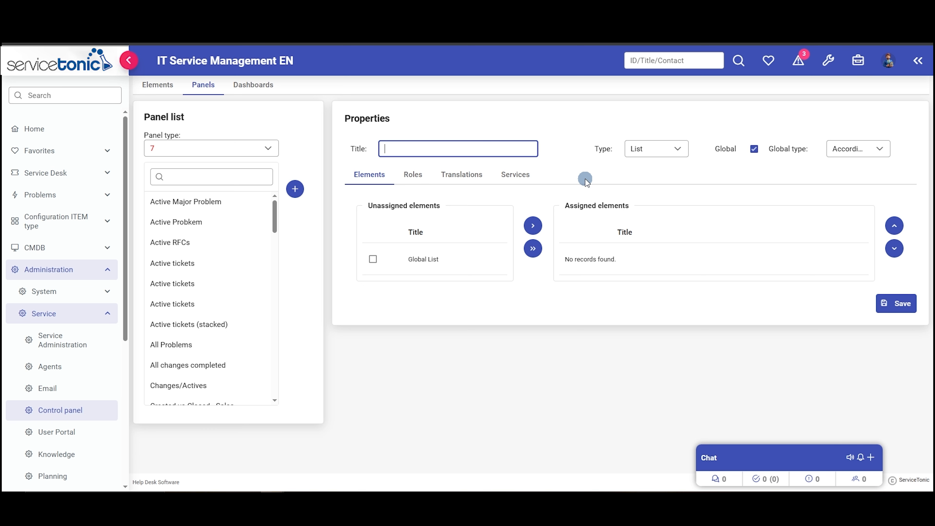
pyautogui.click(518, 176)
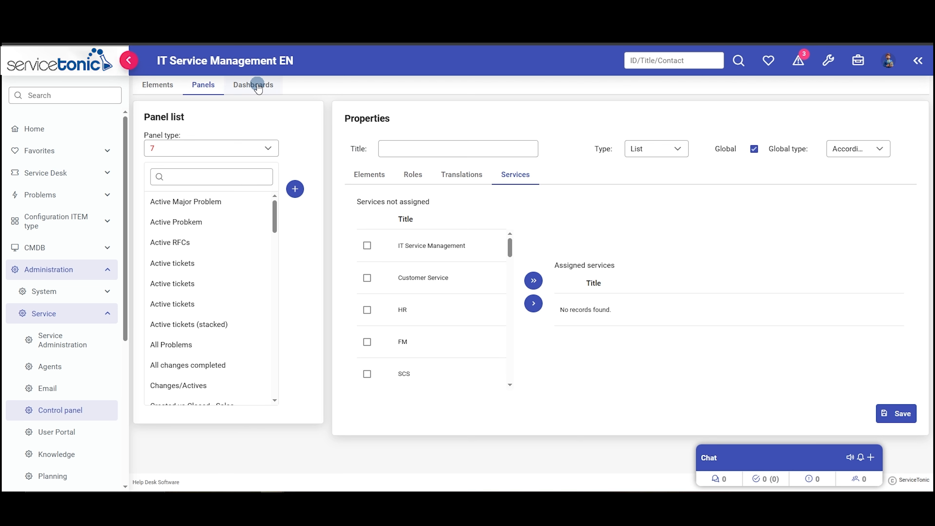
# - In the Service status dashboard's settings, check the title translations and add the Totals panel to the allocated panels
pyautogui.click(262, 91)
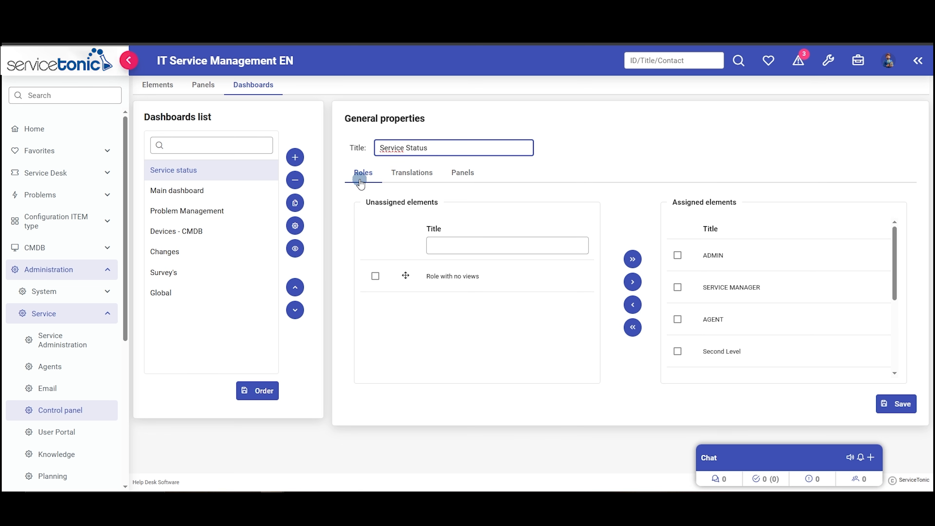
pyautogui.click(414, 174)
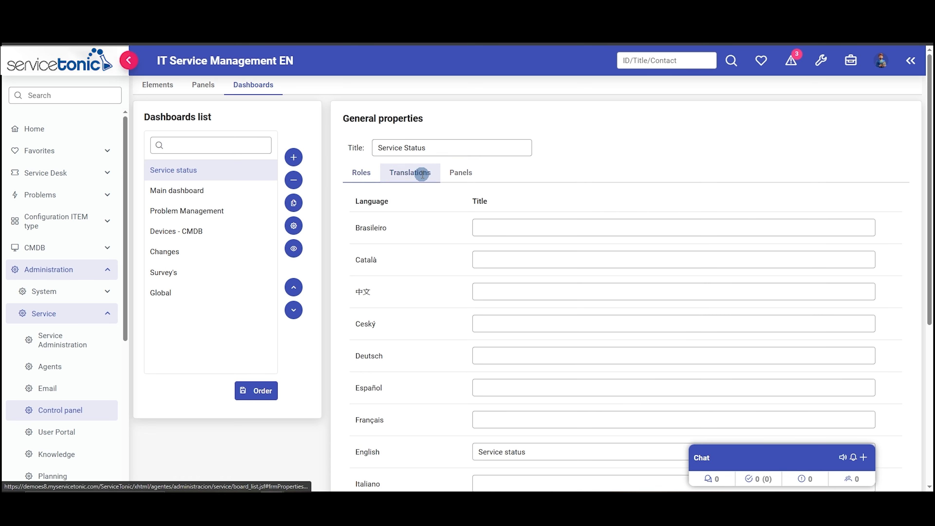
pyautogui.click(466, 180)
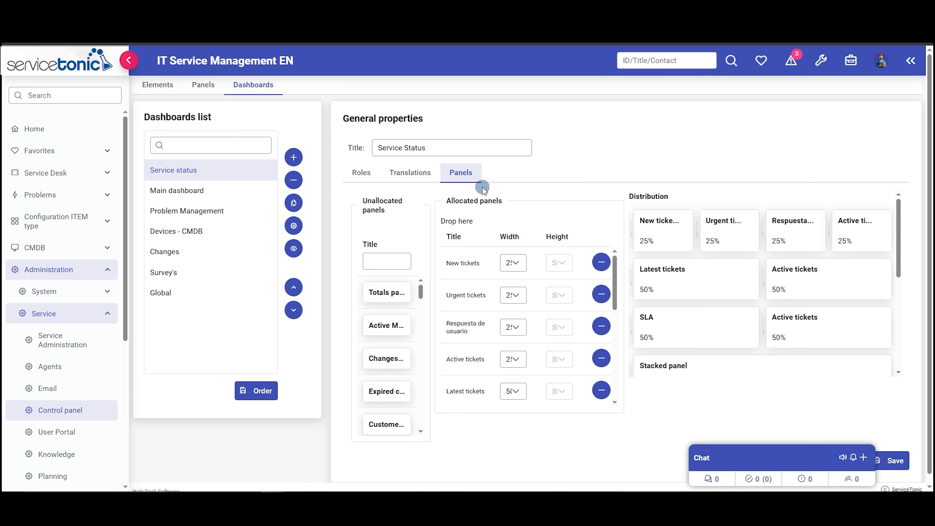
pyautogui.moveTo(385, 292); pyautogui.dragTo(556, 349)
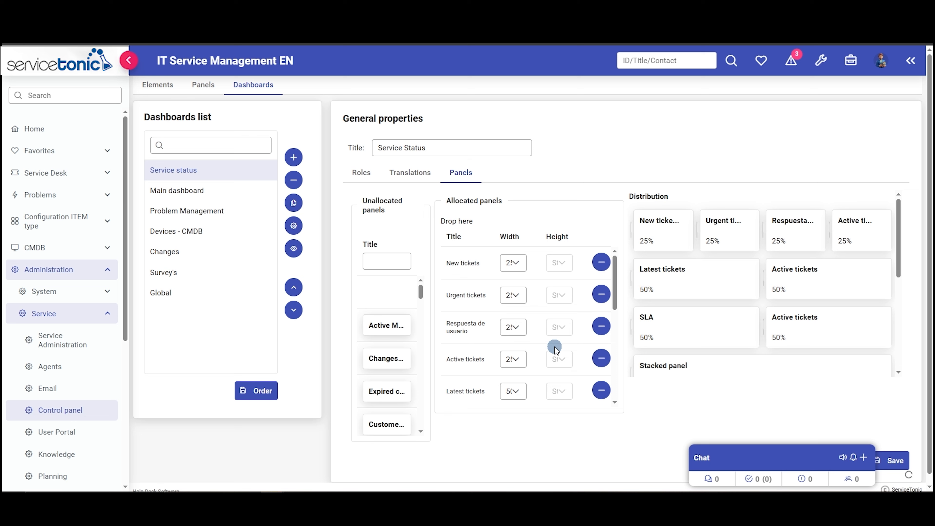
pyautogui.scroll(-10, 555, 349)
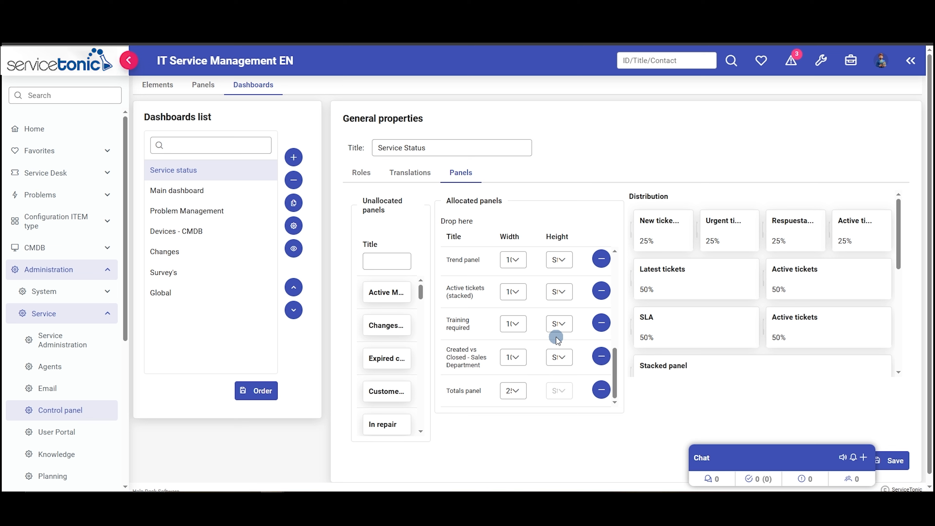
# - Check the width options for the allocated Totals panel and the Training required panel
pyautogui.click(513, 391)
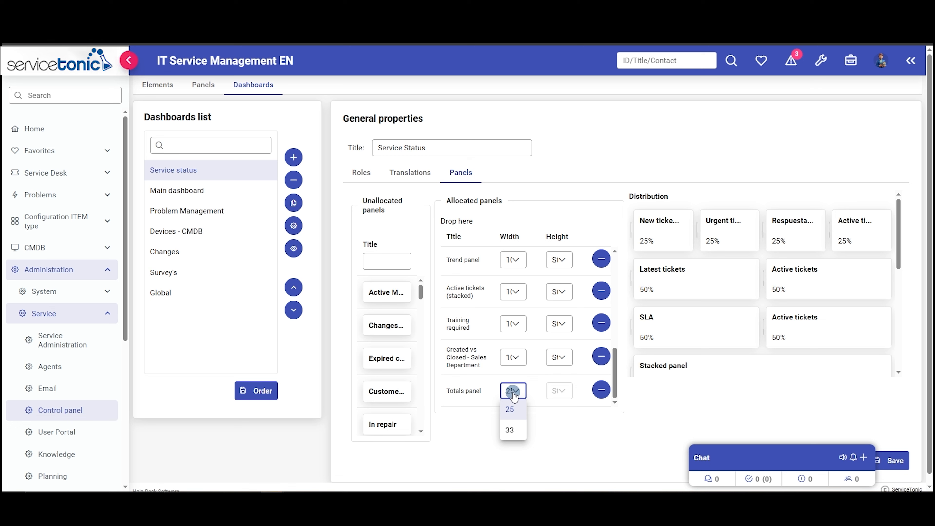
pyautogui.click(513, 393)
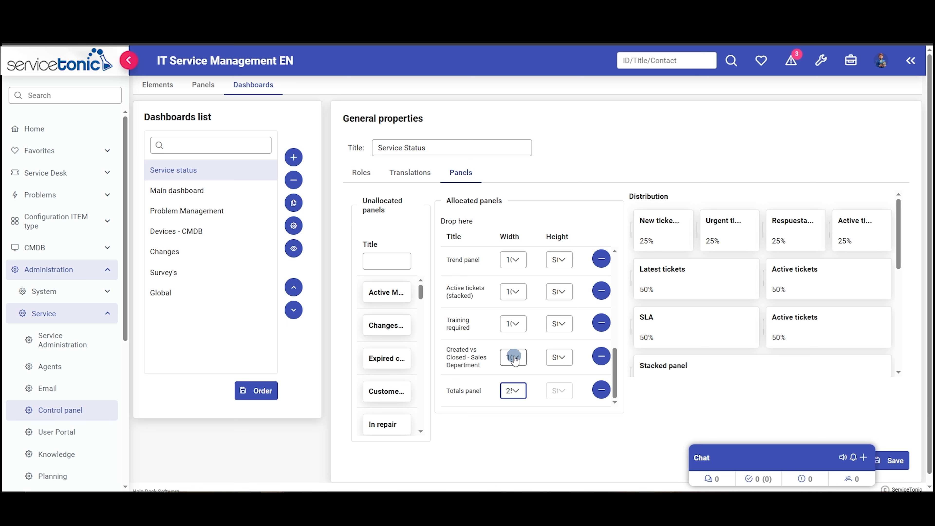
pyautogui.click(516, 331)
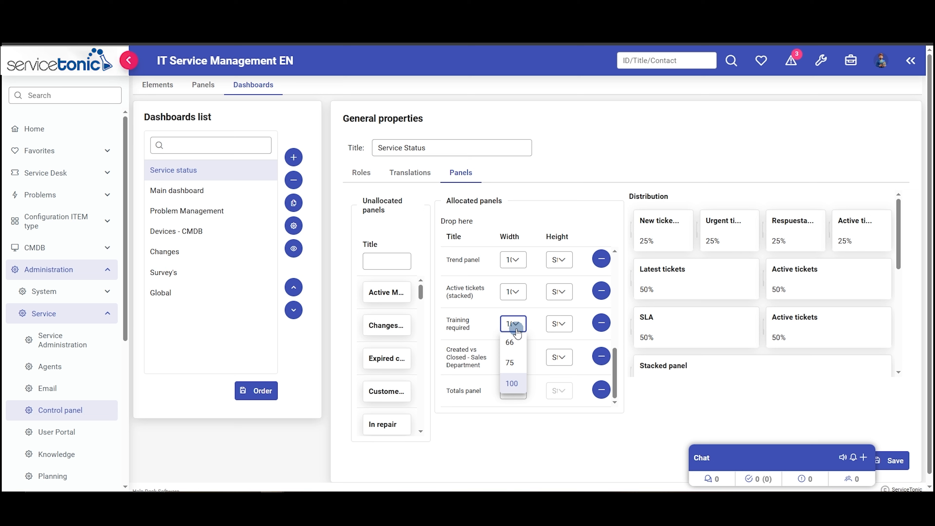
pyautogui.click(517, 332)
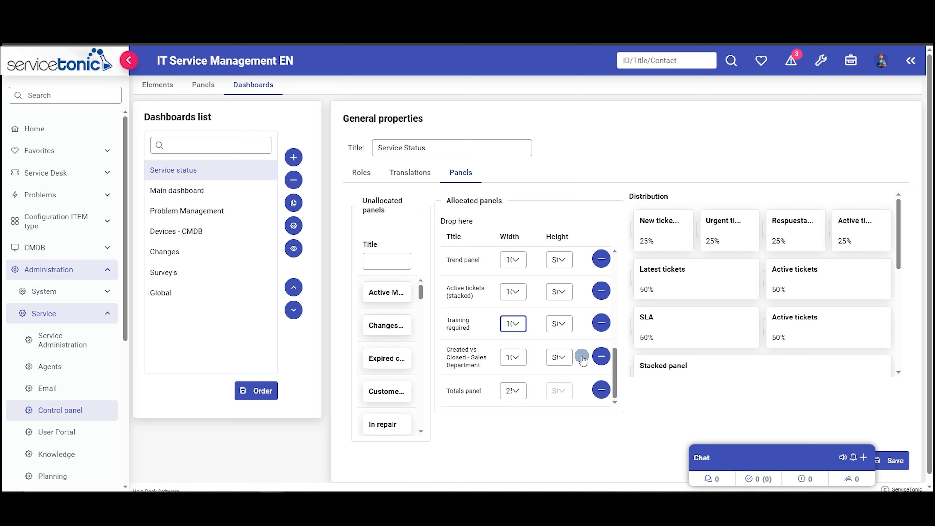
# - Move the Trend panel above the Stacked panel in the dashboard distribution and save the dashboard
pyautogui.scroll(-2, 786, 373)
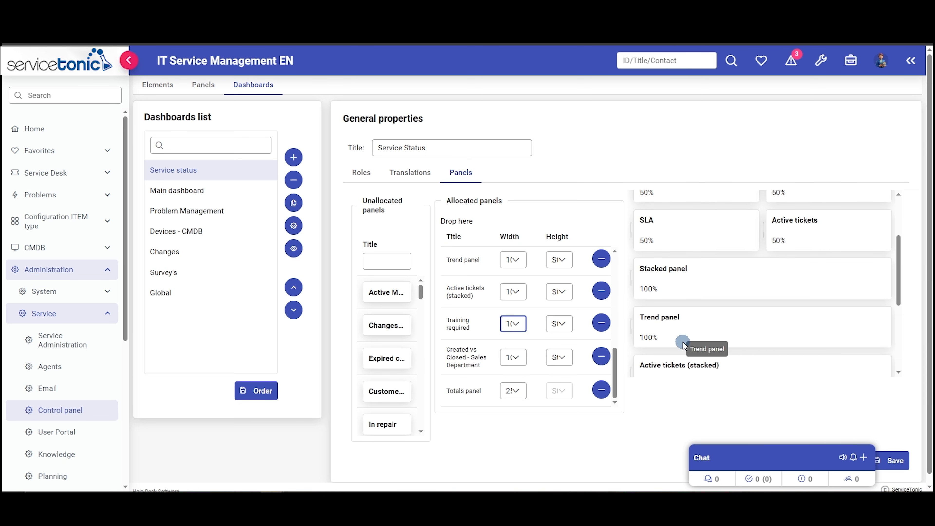
pyautogui.moveTo(651, 332); pyautogui.dragTo(649, 291)
pyautogui.scroll(-1, 701, 345)
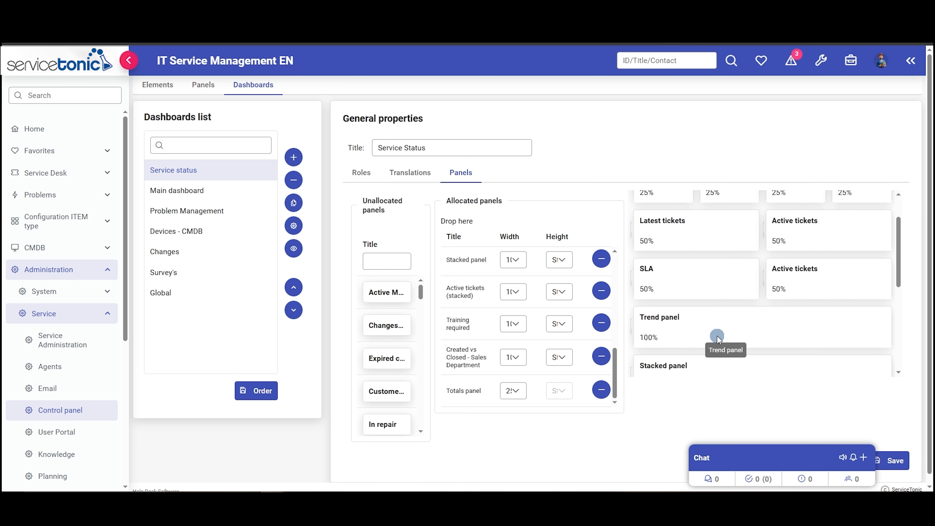
pyautogui.scroll(-1, 844, 397)
pyautogui.click(902, 452)
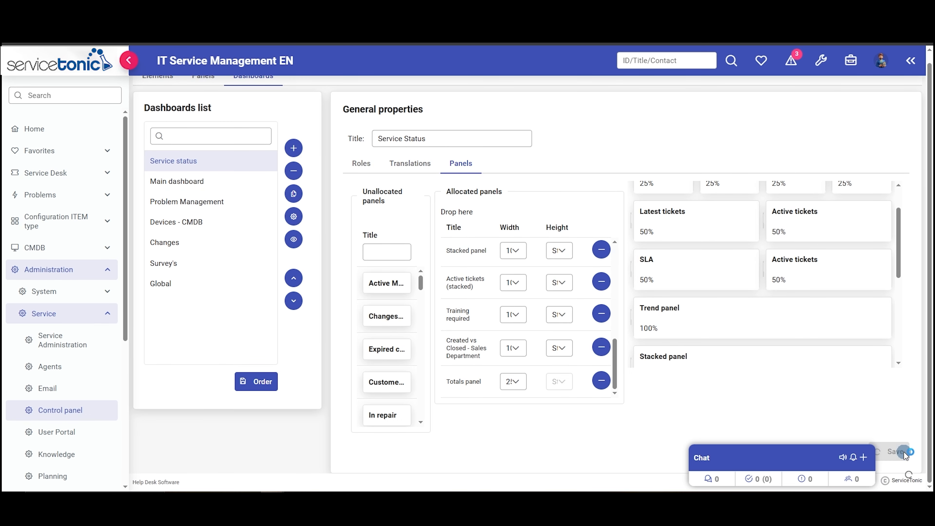